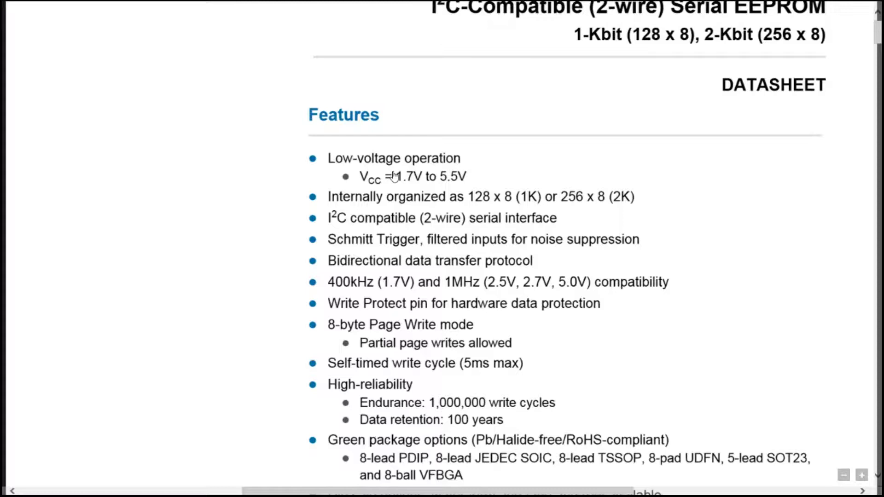
Step: Review the AT24C01C/02C datasheet from Features through the pinouts, block diagram, pin description and AC Characteristics table
click(397, 179)
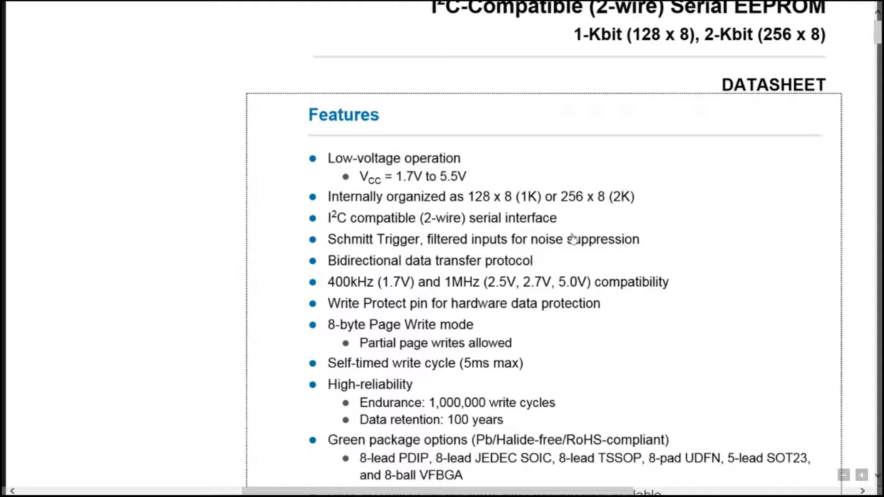
click(243, 292)
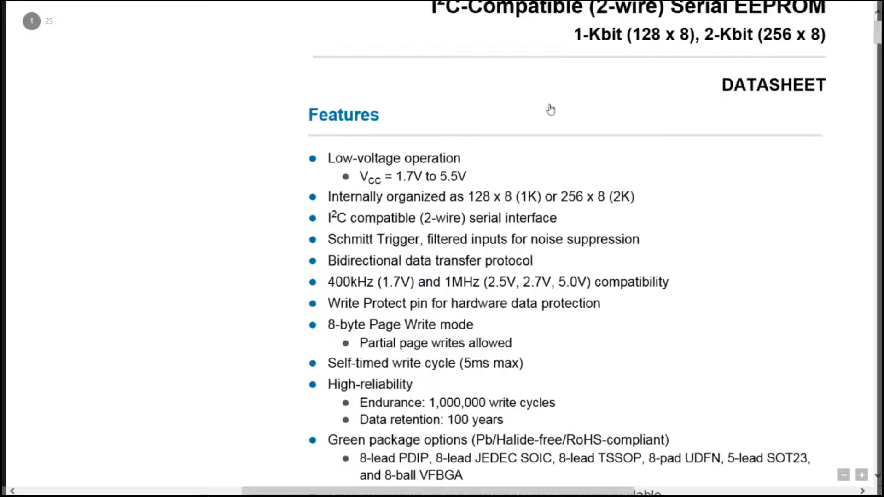
scroll(573, 121, down, 10)
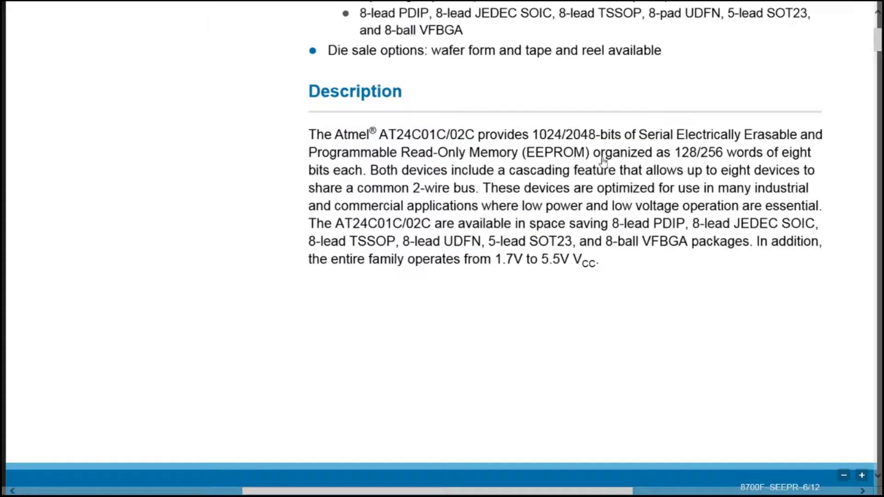
scroll(607, 172, down, 12)
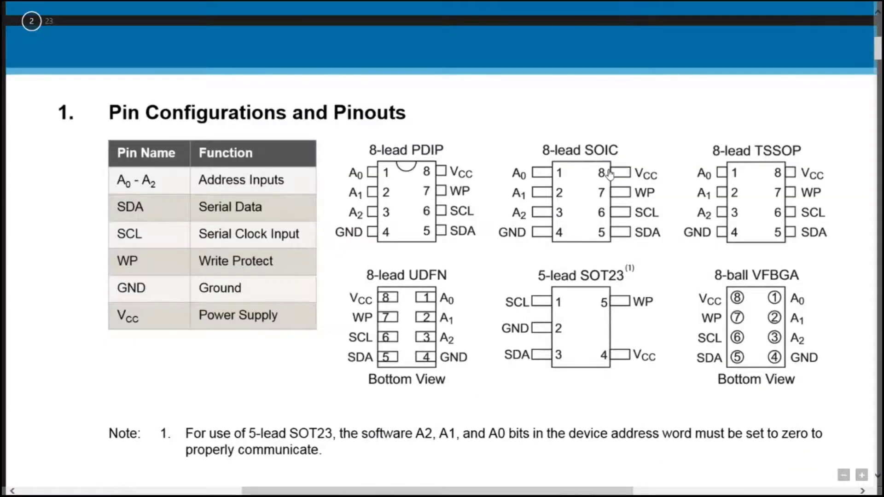
scroll(609, 174, down, 15)
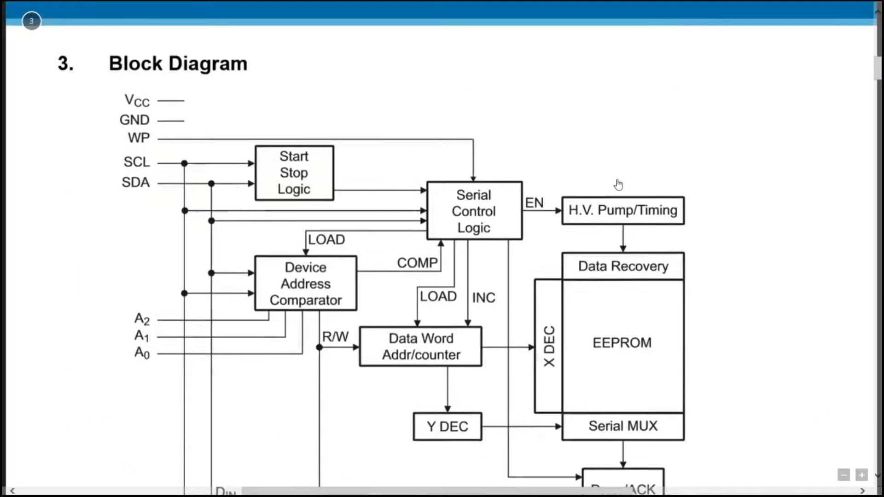
scroll(618, 184, down, 12)
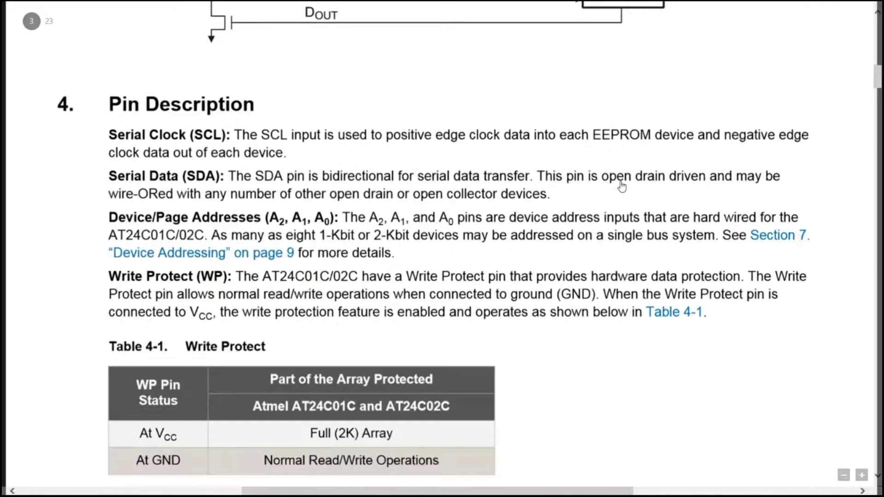
scroll(621, 187, down, 20)
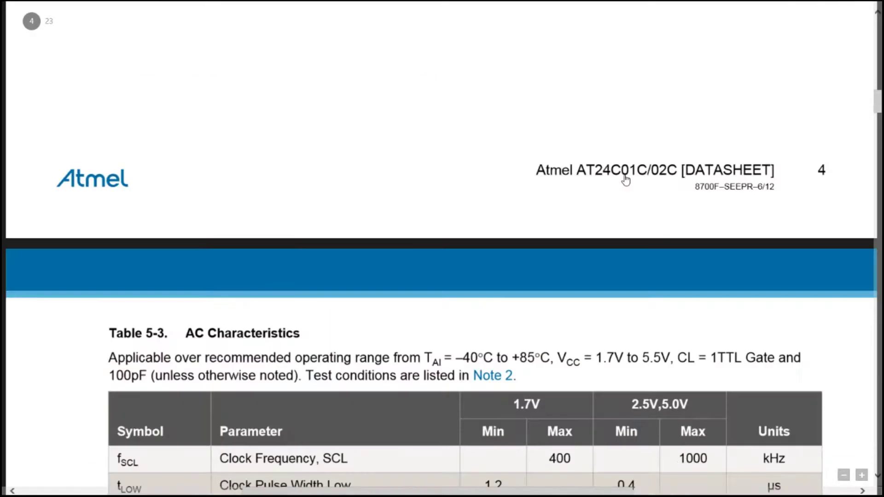
scroll(625, 179, down, 18)
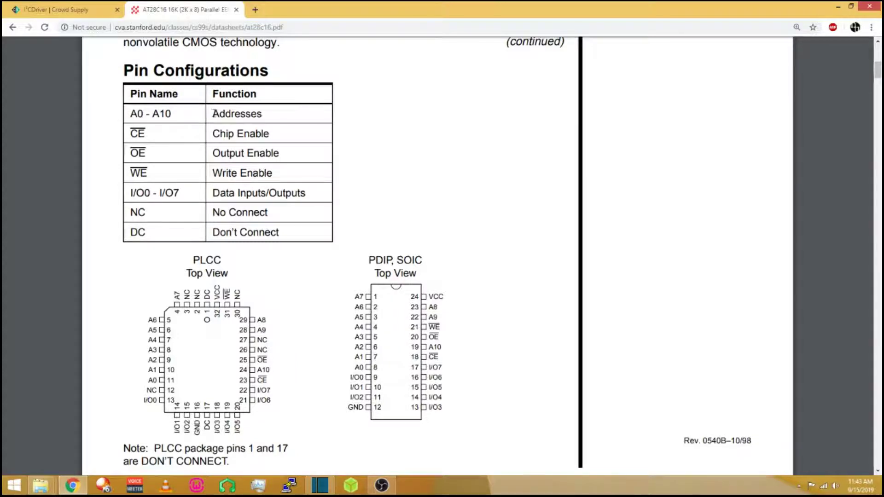
Step: Compare the address and data pin functions in the AT28C16 pin table with those in the AT24C02C pin table
drag(213, 113, 266, 126)
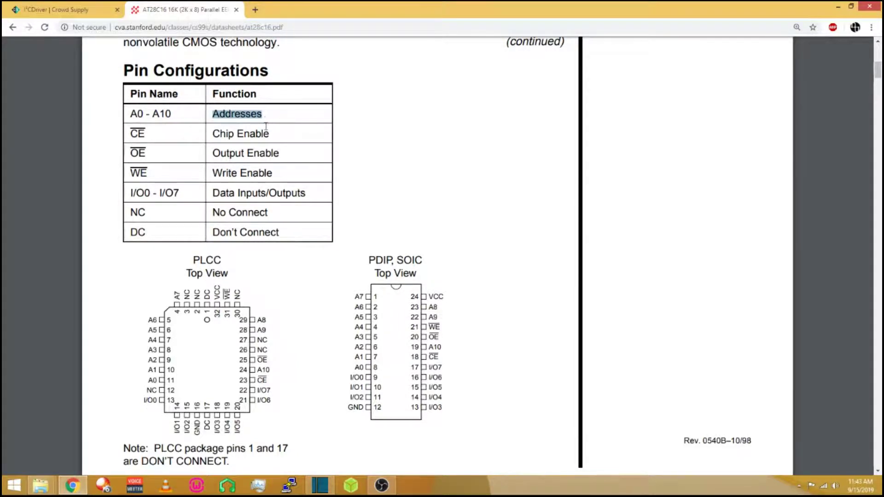
click(215, 193)
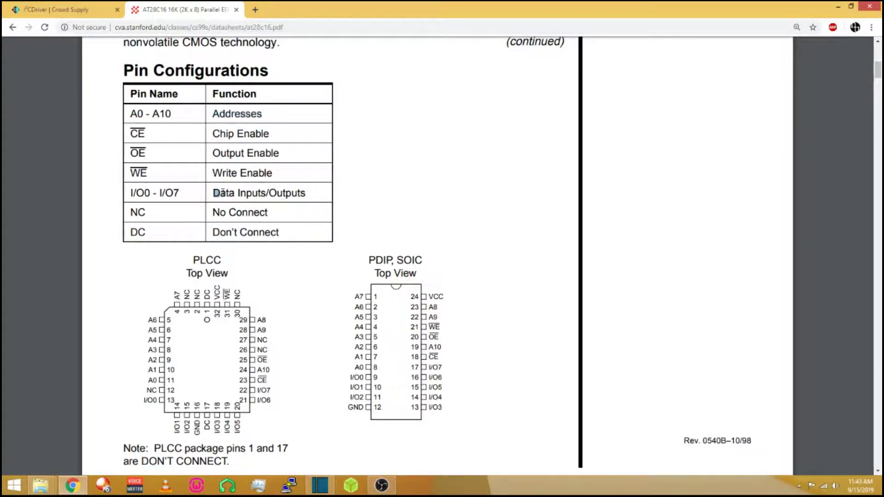
drag(215, 193, 315, 192)
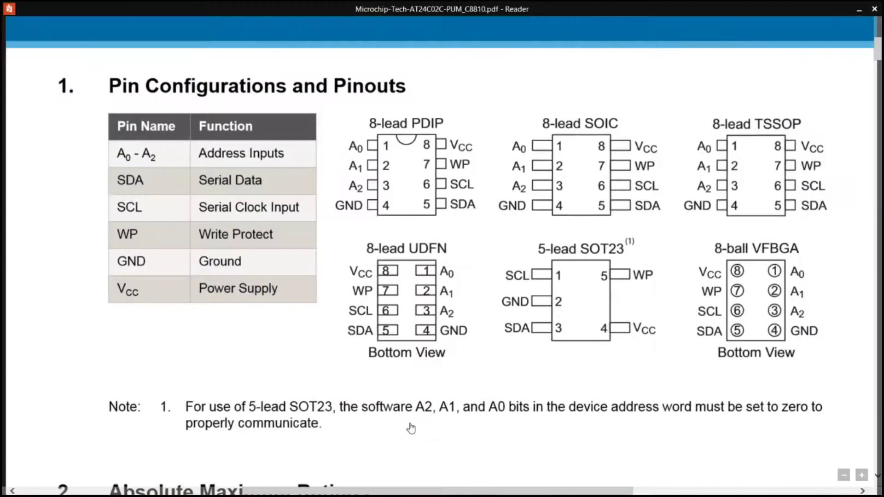
click(199, 157)
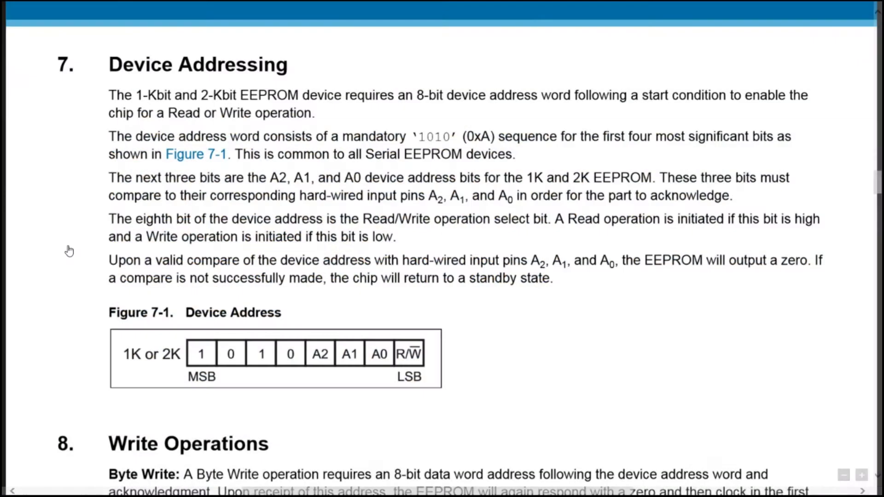
Step: Read the datasheet's Device Addressing, Write Operations and Read Operations sections, including the Figure 7-1 device address format
scroll(70, 251, down, 5)
scroll(72, 251, down, 2)
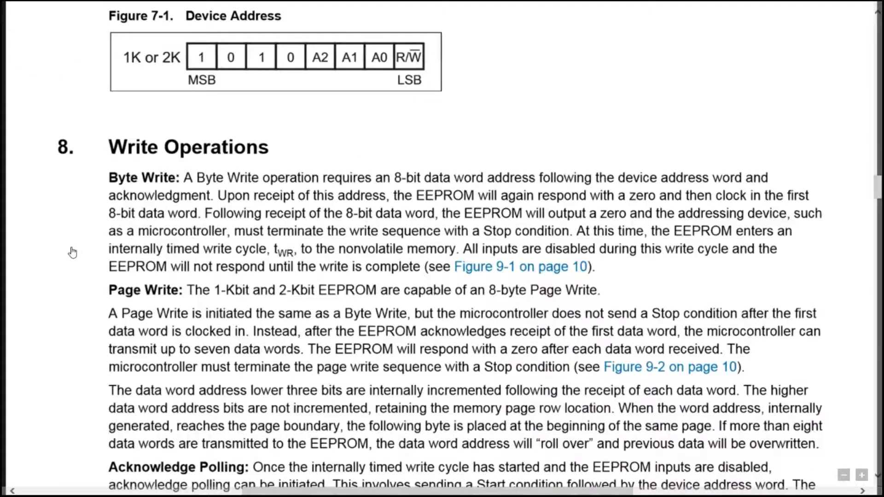
scroll(76, 255, down, 2)
scroll(75, 254, down, 4)
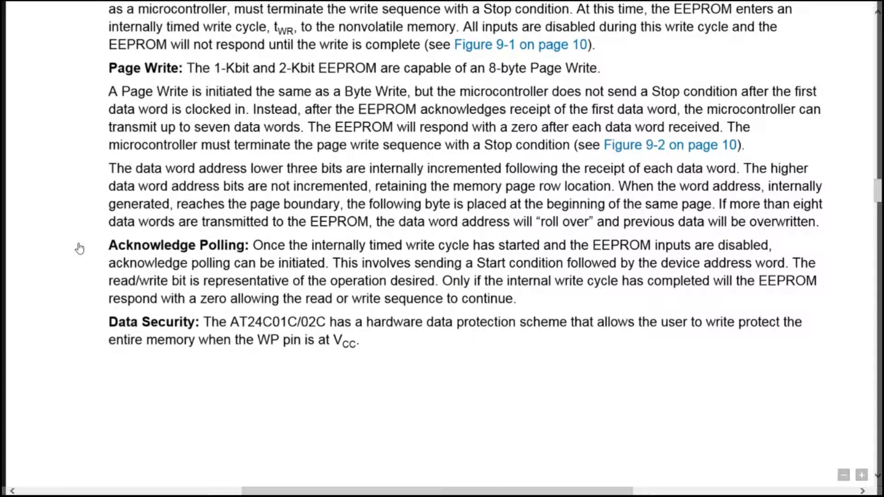
scroll(79, 249, down, 14)
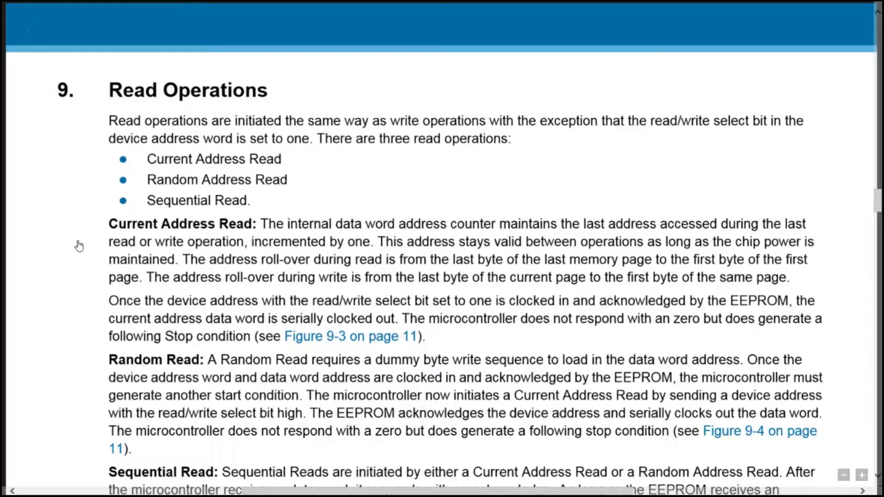
scroll(86, 246, down, 5)
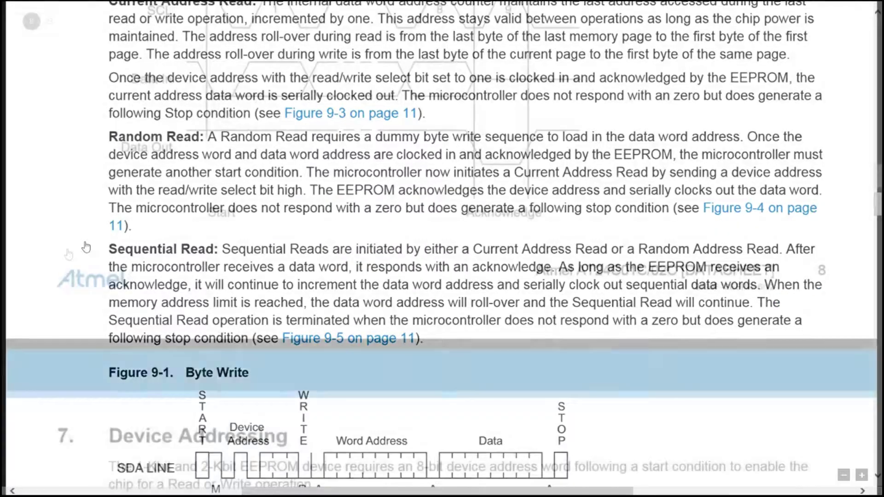
scroll(69, 253, down, 9)
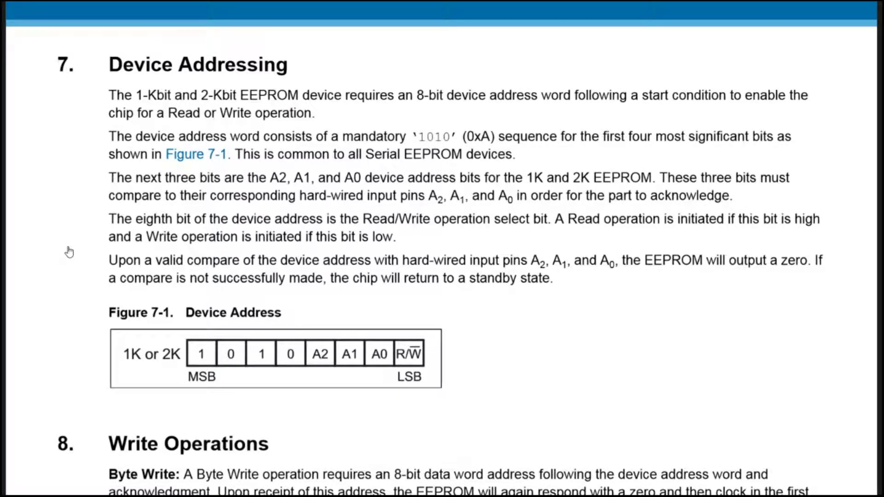
scroll(70, 251, down, 3)
scroll(70, 252, down, 2)
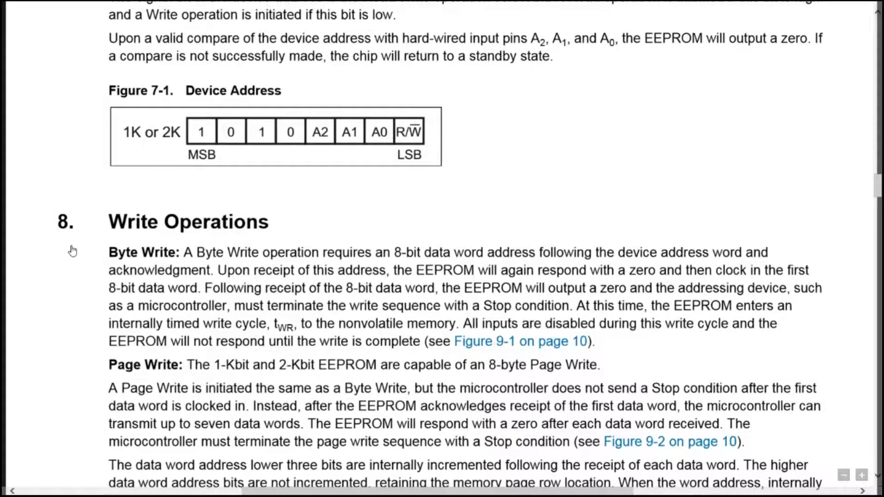
scroll(72, 251, up, 4)
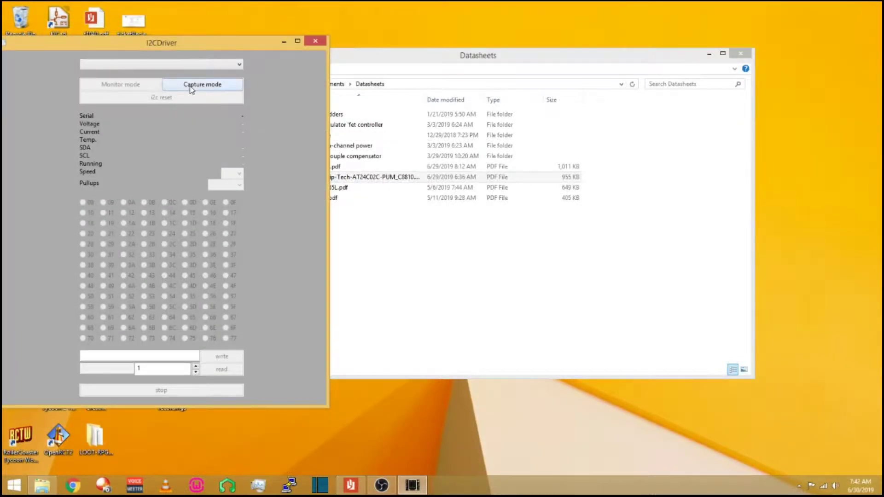
click(192, 87)
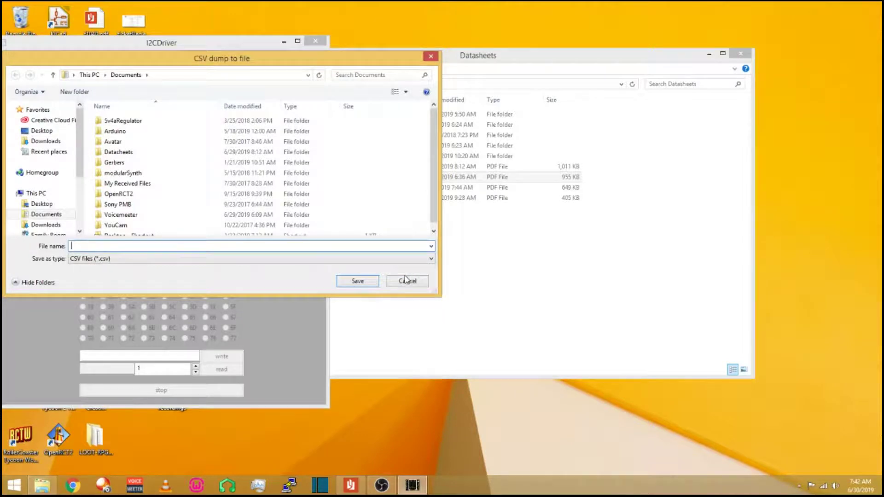
click(406, 282)
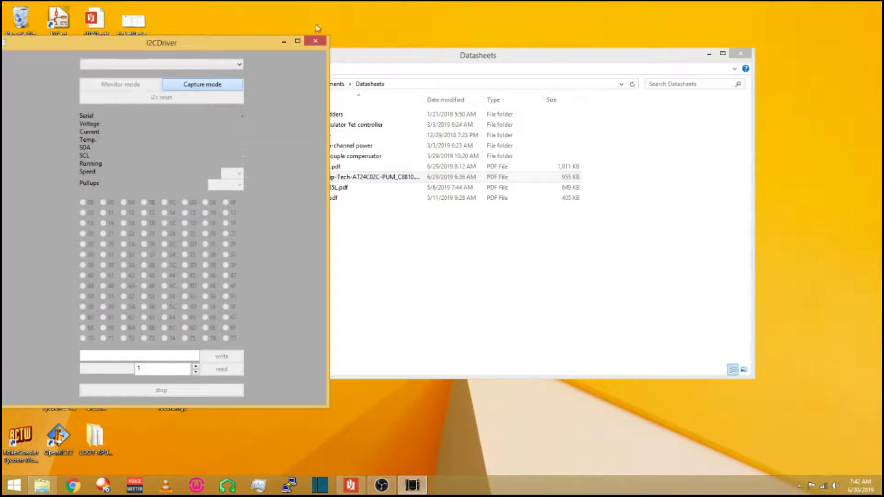
click(321, 43)
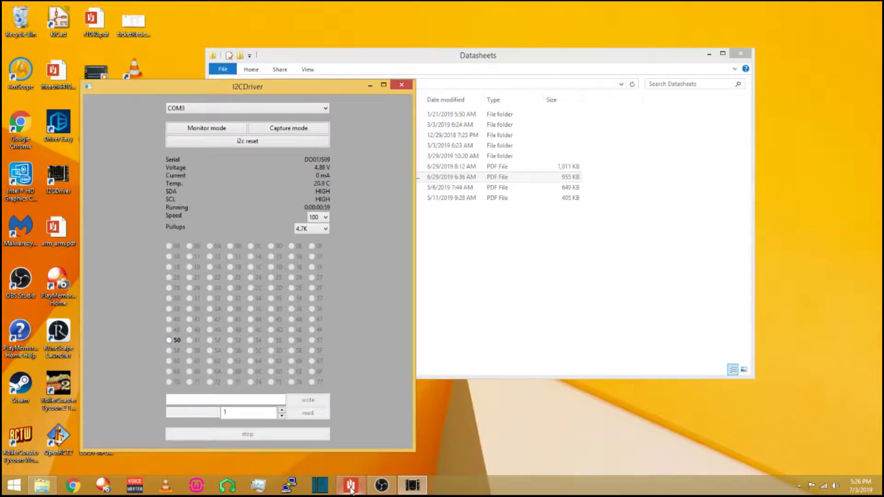
Step: Switch to the AT24C02C datasheet in Reader and examine the DC characteristics, Byte Write and Page Write diagrams, and Write Operations text
click(351, 486)
scroll(391, 340, down, 10)
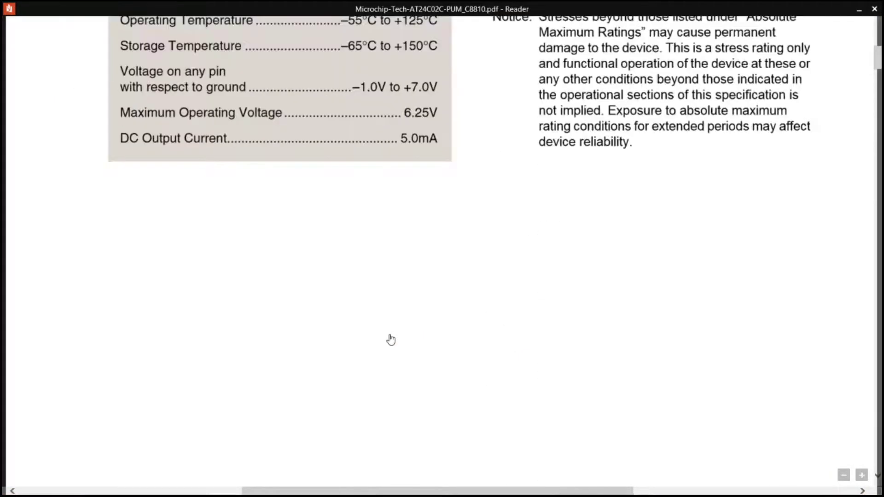
scroll(391, 339, down, 20)
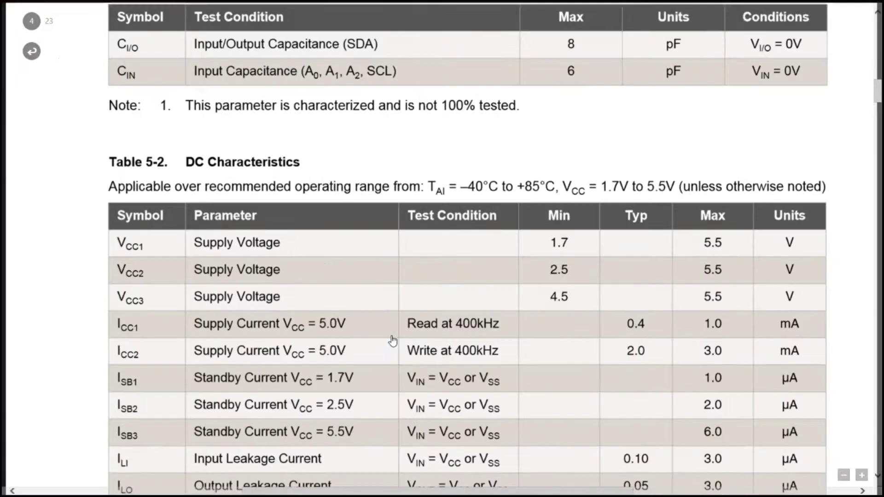
scroll(392, 340, down, 12)
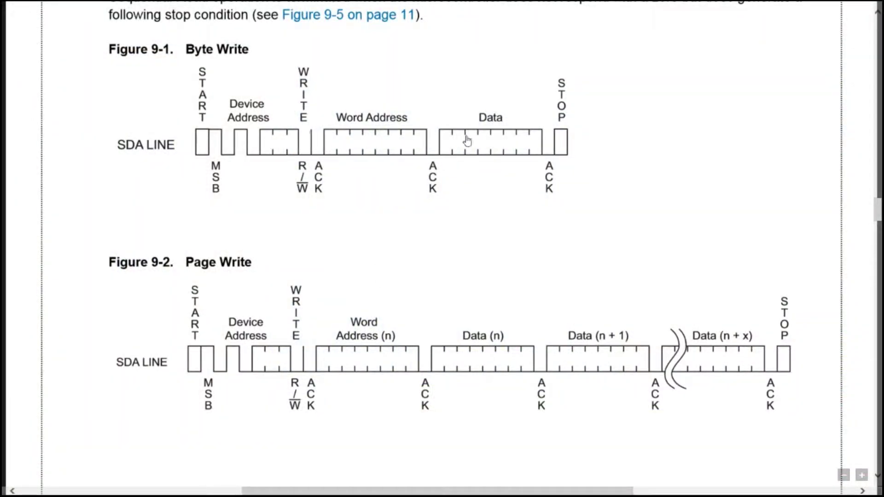
scroll(75, 254, up, 10)
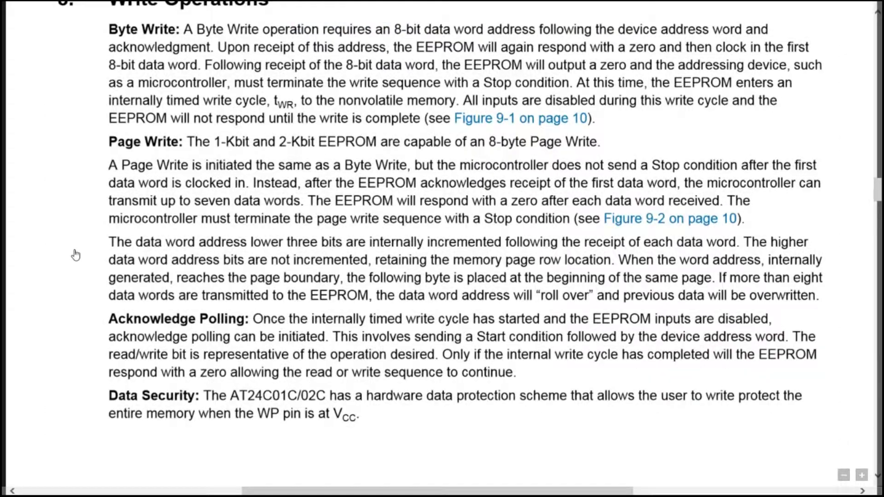
scroll(75, 254, down, 3)
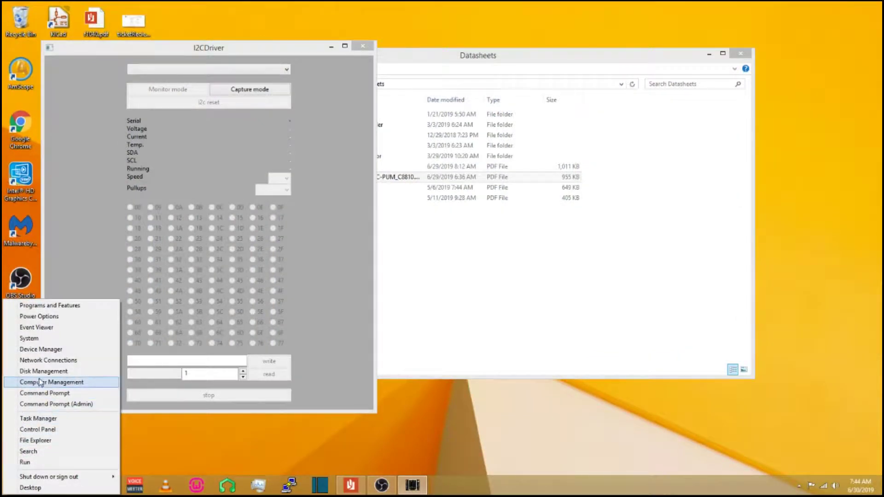
Step: Open Device Manager and expand Ports (COM & LPT) to check the available serial ports
click(41, 350)
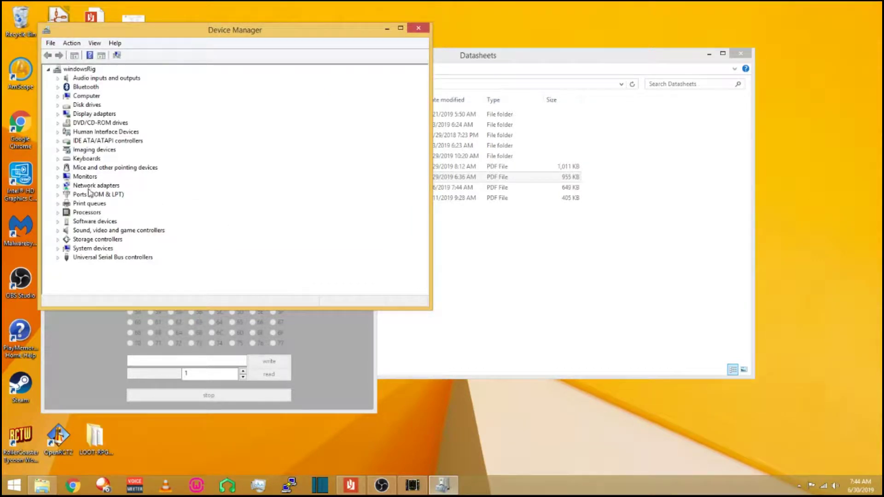
click(58, 195)
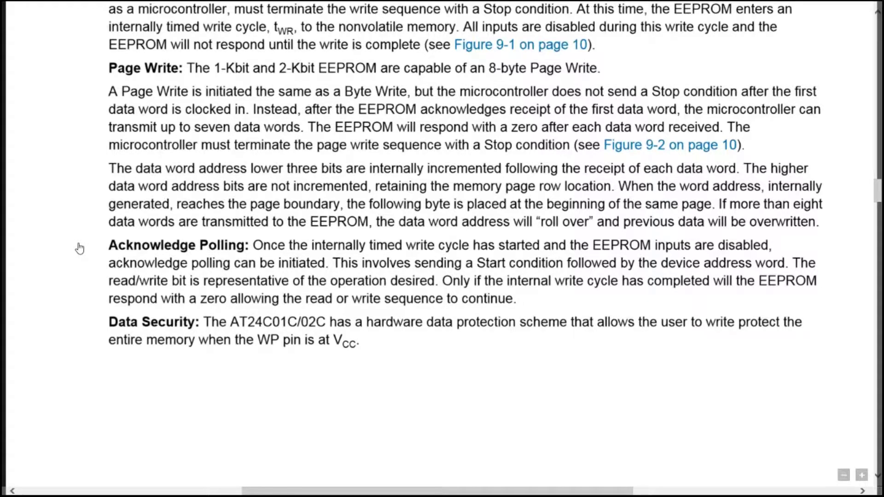
Step: Study the datasheet's Read Operations section with the Current Address Read and Random Read diagrams, and revisit the Features list
scroll(79, 248, down, 13)
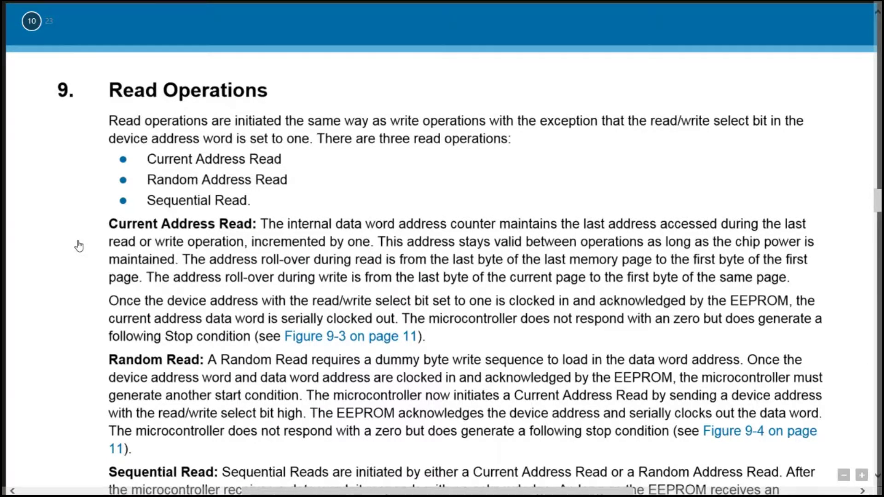
scroll(319, 316, down, 10)
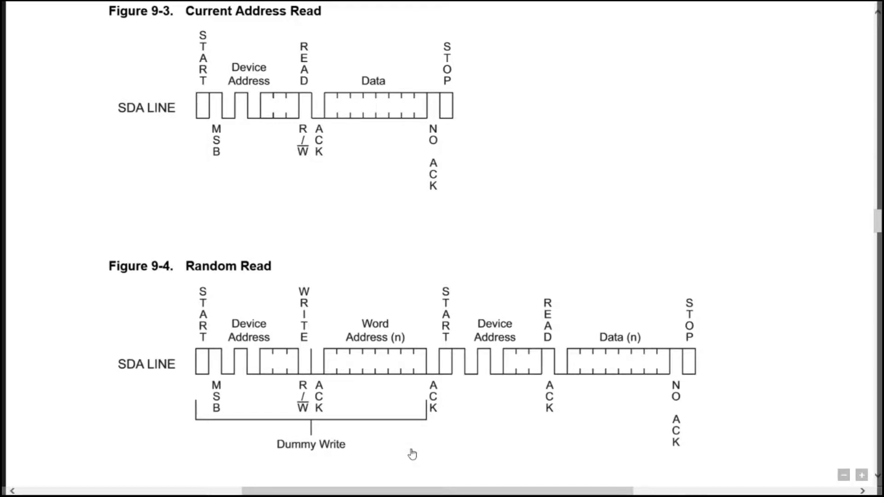
mouse_move(819, 30)
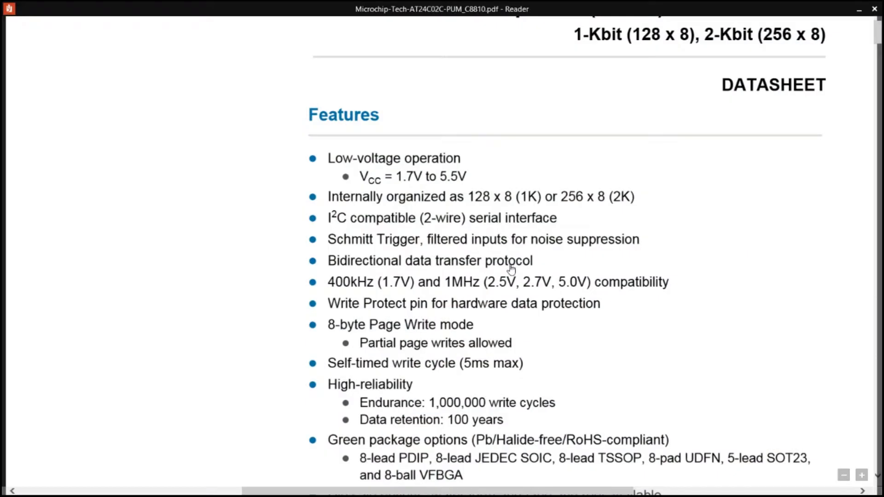
click(414, 180)
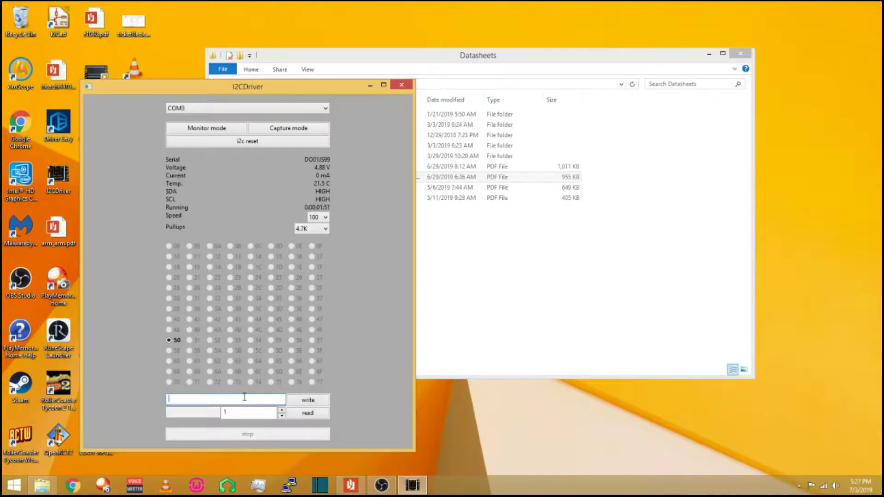
Step: Send a write to the I2C device at address 50 from I2CDriver
click(315, 404)
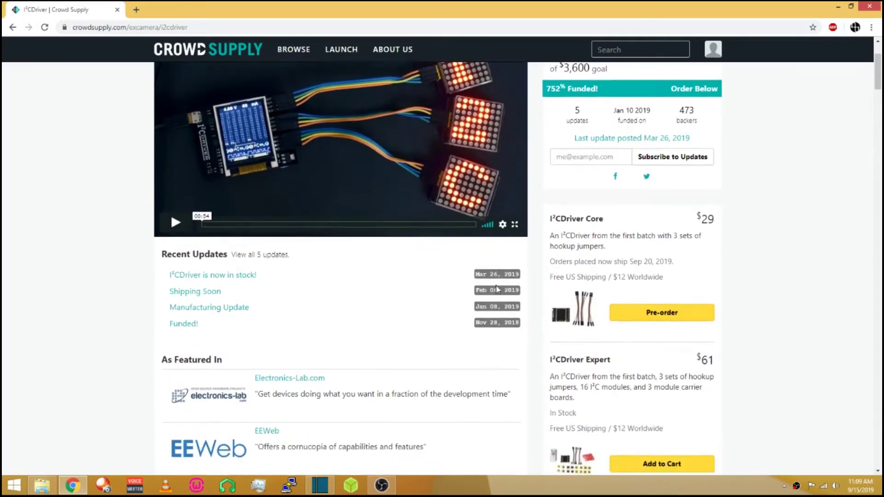
Step: Review the I2CDriver's Crowd Supply campaign page and its Adafruit product page, including the purchase options and description
scroll(498, 289, down, 1)
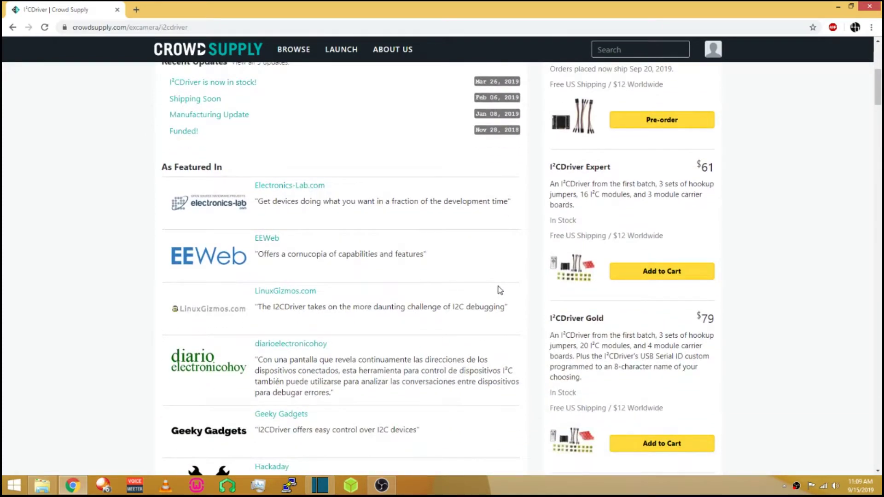
scroll(501, 291, up, 3)
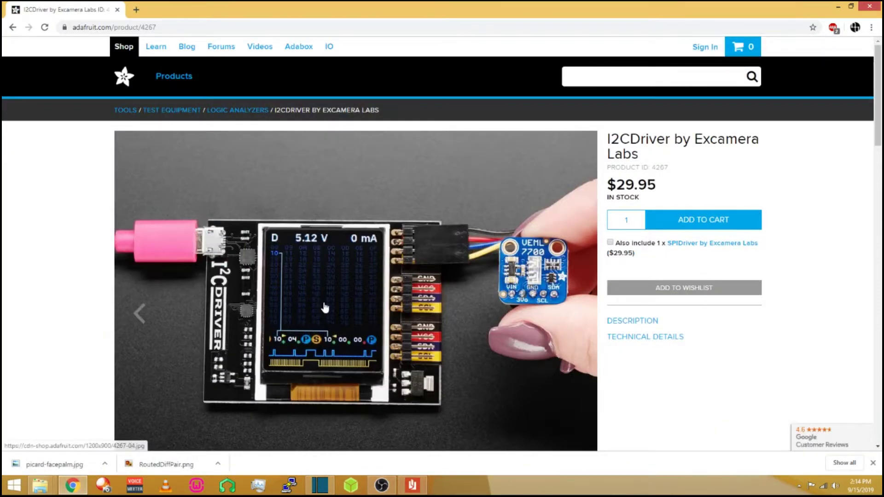
scroll(376, 308, down, 6)
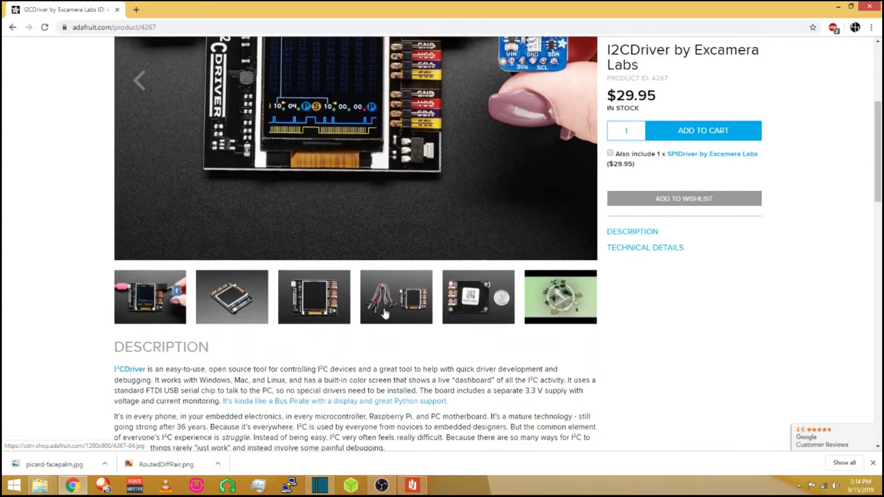
scroll(385, 312, down, 3)
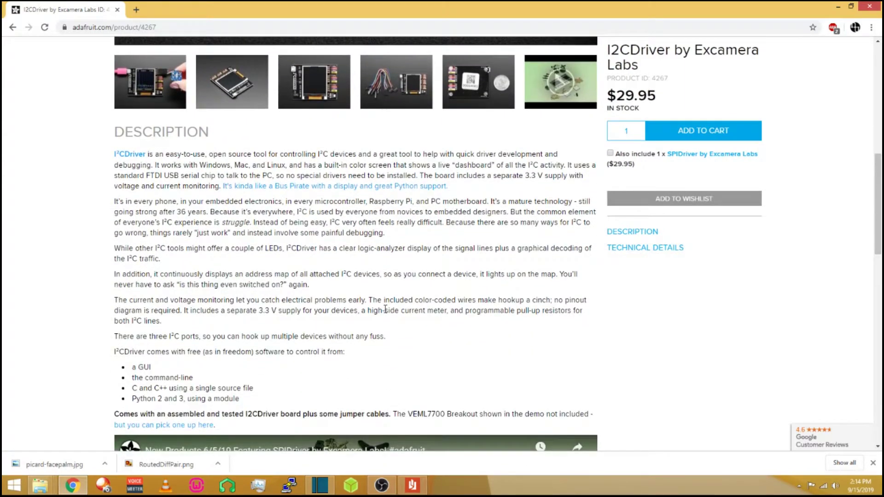
scroll(386, 310, down, 6)
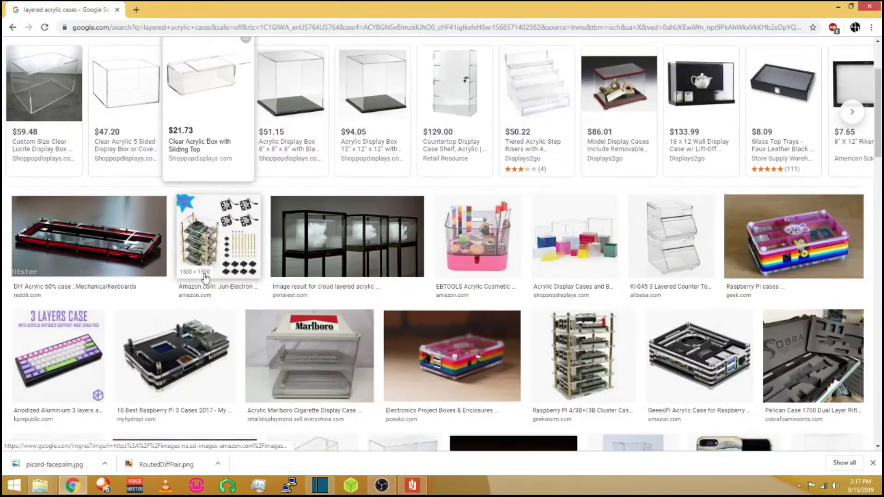
Step: From the layered acrylic cases image results, open the "10 Best Raspberry Pi 3 Cases 2017" article on My HydroPi and look through its cases
scroll(205, 278, down, 2)
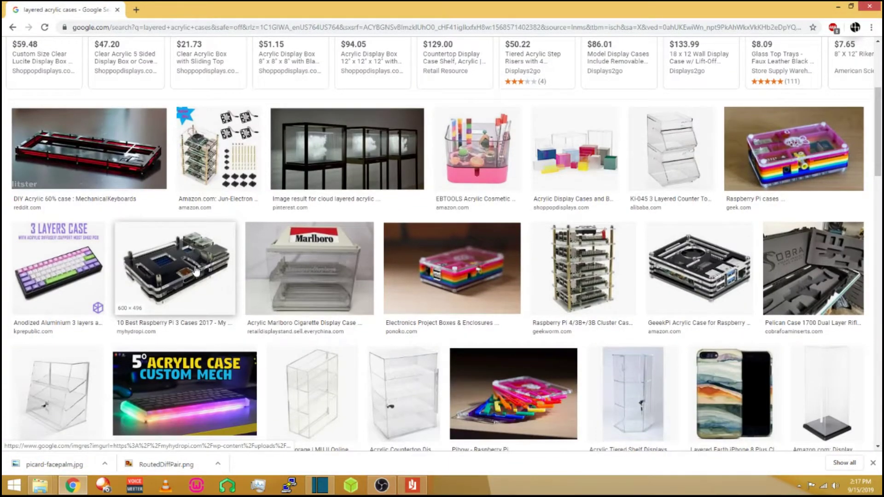
click(195, 270)
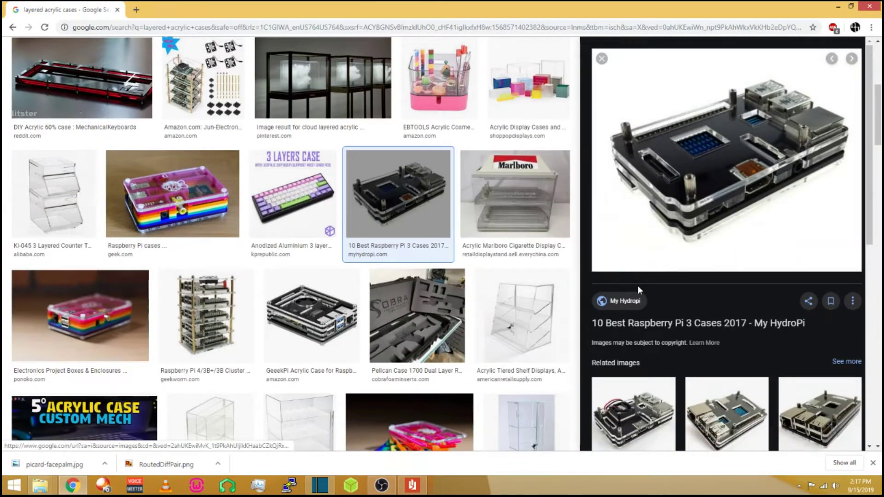
click(629, 300)
scroll(466, 290, down, 3)
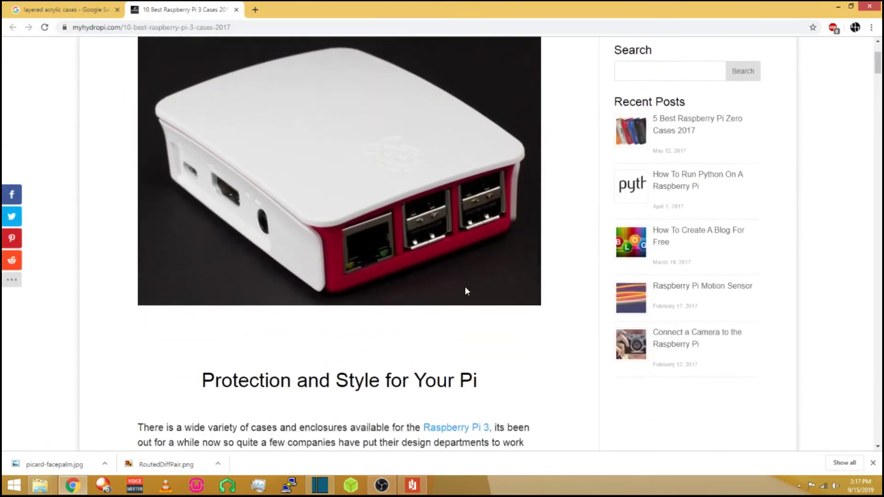
scroll(466, 290, down, 20)
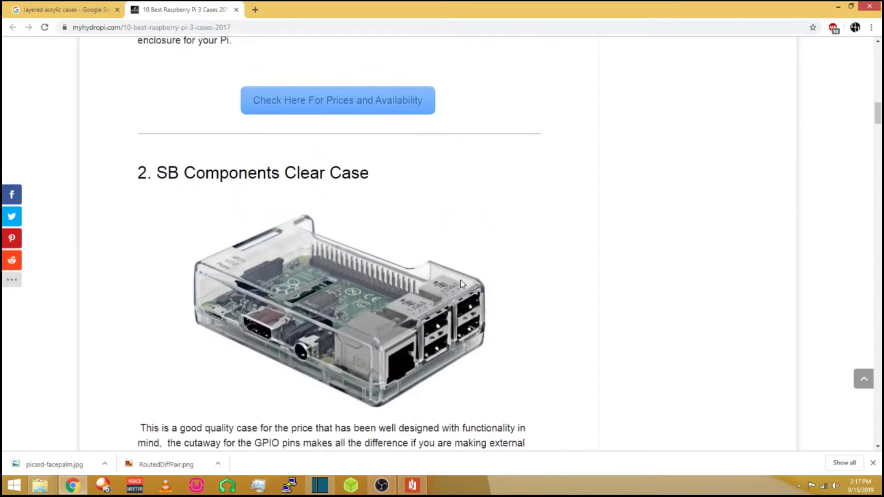
scroll(474, 296, down, 2)
scroll(486, 292, down, 5)
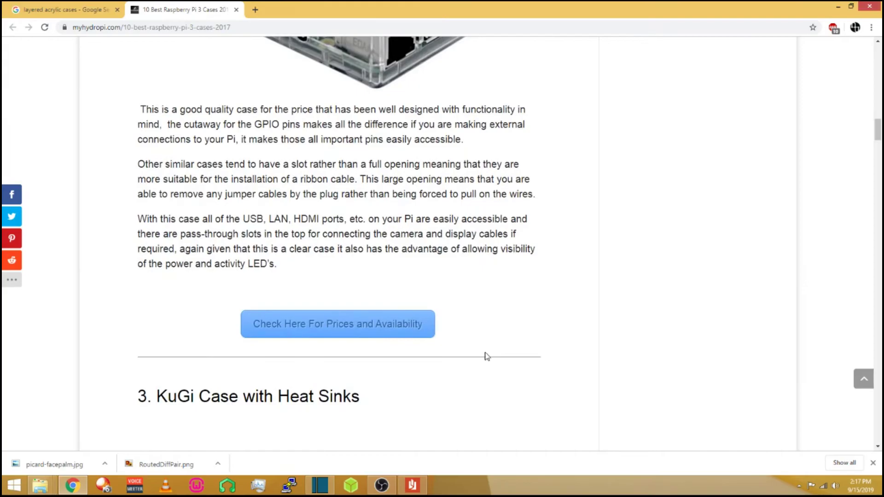